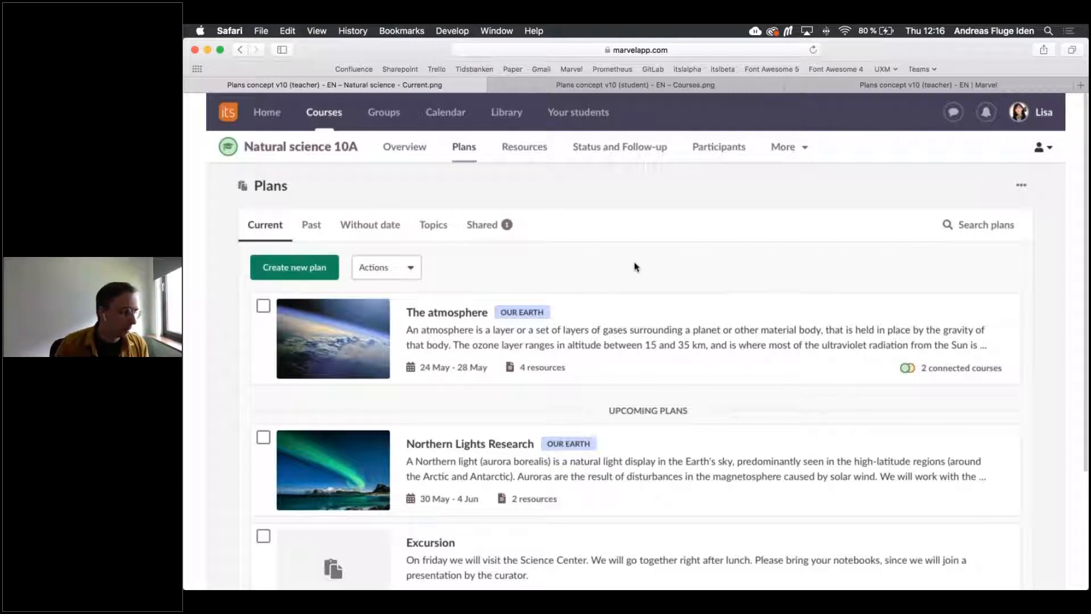
- Unassign the three topmost participants shown in the Northern Lights Research plan's assignment list, save, and return to the plans list
{"action": "left_click", "coordinate": [620, 450]}
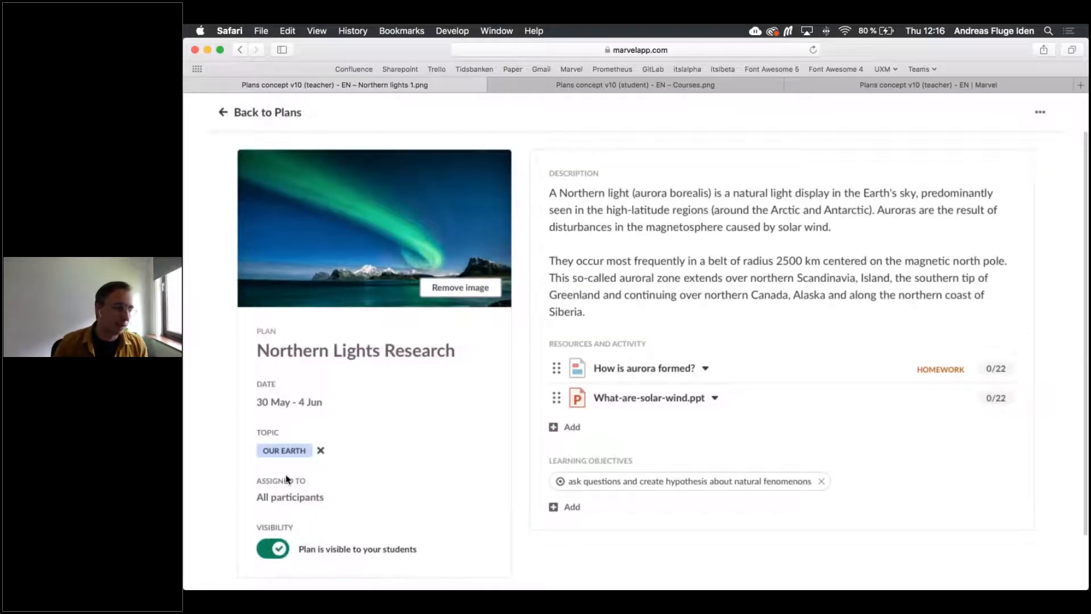
{"action": "left_click", "coordinate": [310, 504]}
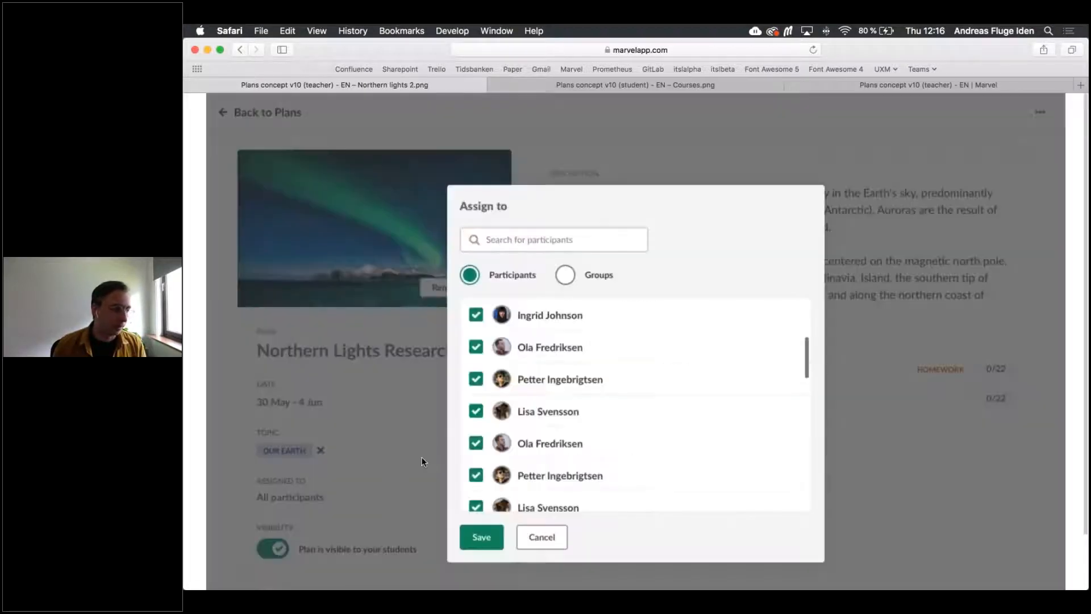
{"action": "left_click", "coordinate": [478, 380]}
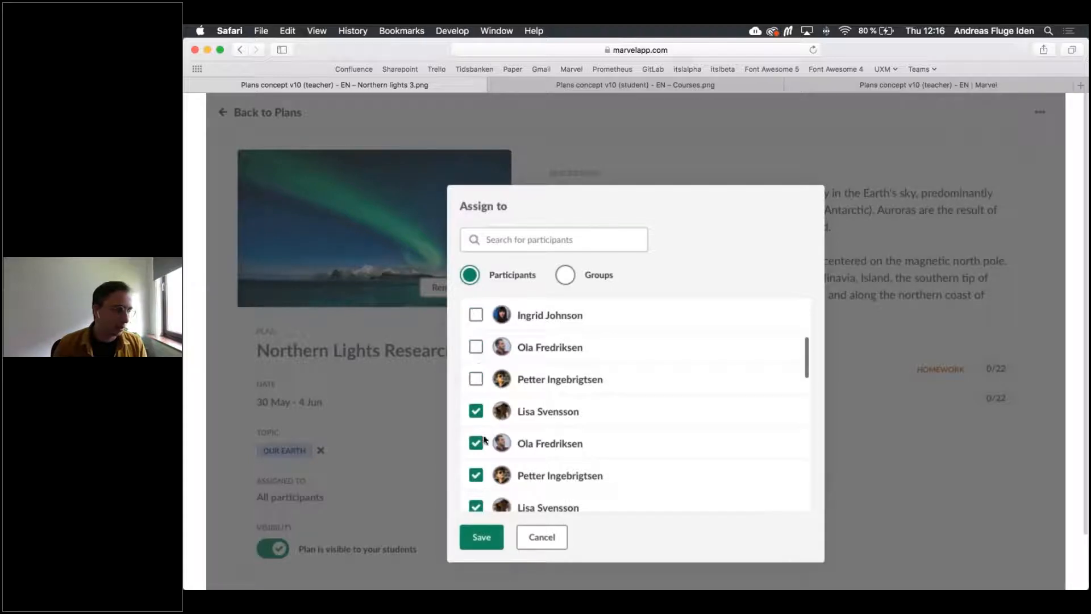
{"action": "left_click", "coordinate": [483, 537]}
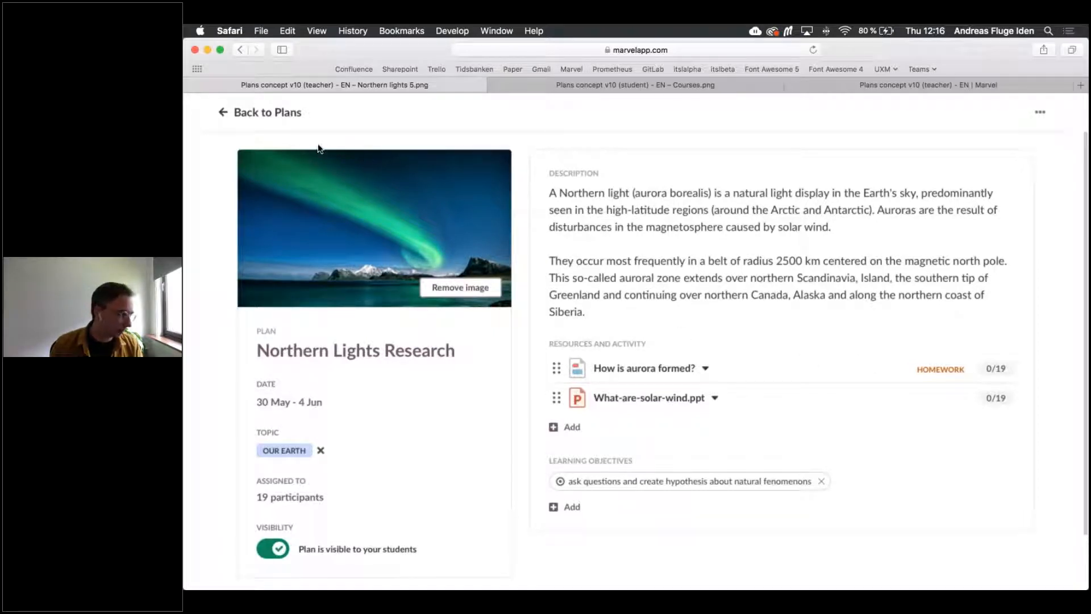
{"action": "left_click", "coordinate": [268, 113]}
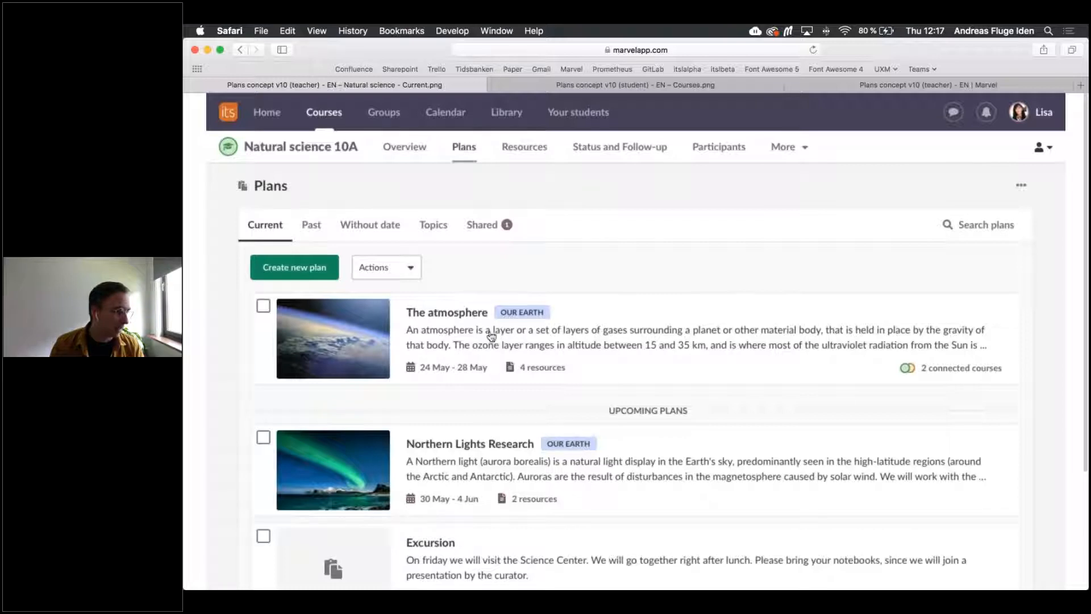
- View The atmosphere plan's shared description and resources from the teacher side, and return to the plans list
{"action": "left_click", "coordinate": [597, 345]}
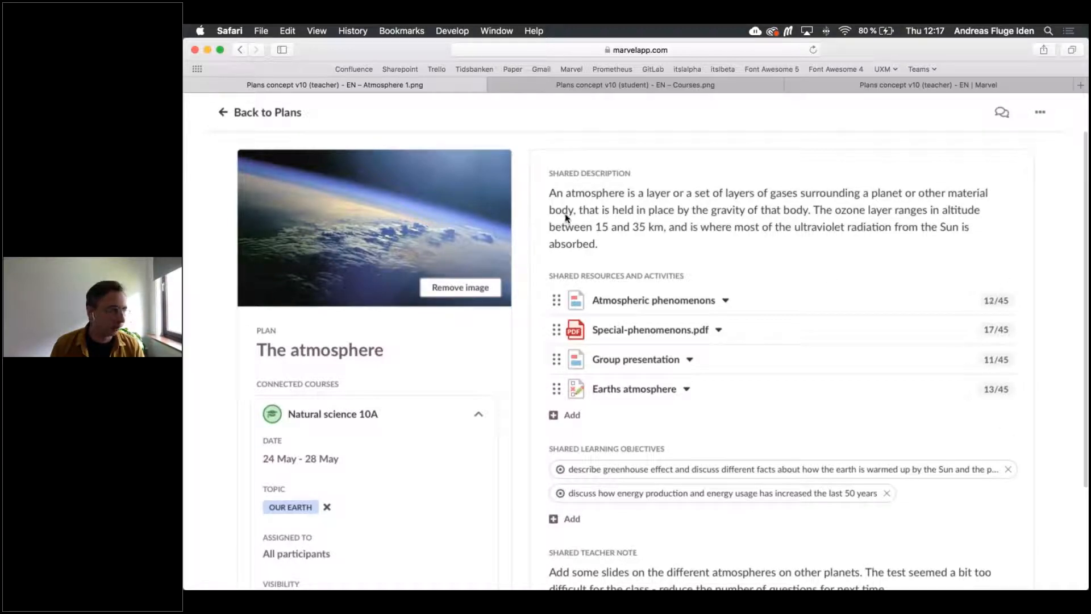
{"action": "left_click", "coordinate": [250, 112]}
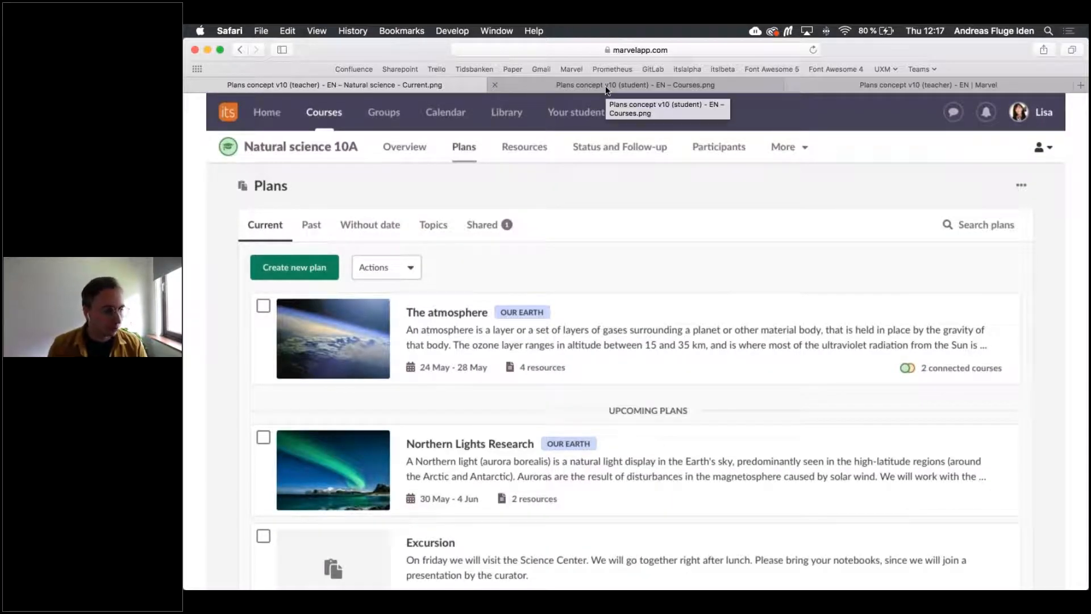
- In the student prototype, continue The atmosphere plan of Natural science 10A to view the Atmospheric phenomenons assignment, and return to the plan
{"action": "left_click", "coordinate": [607, 90]}
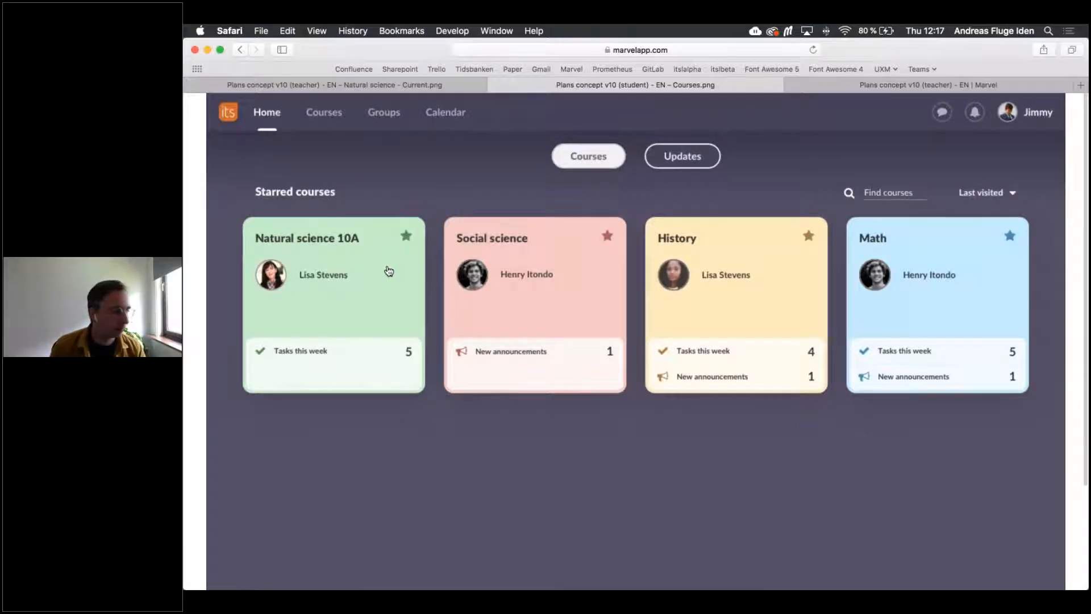
{"action": "left_click", "coordinate": [390, 269]}
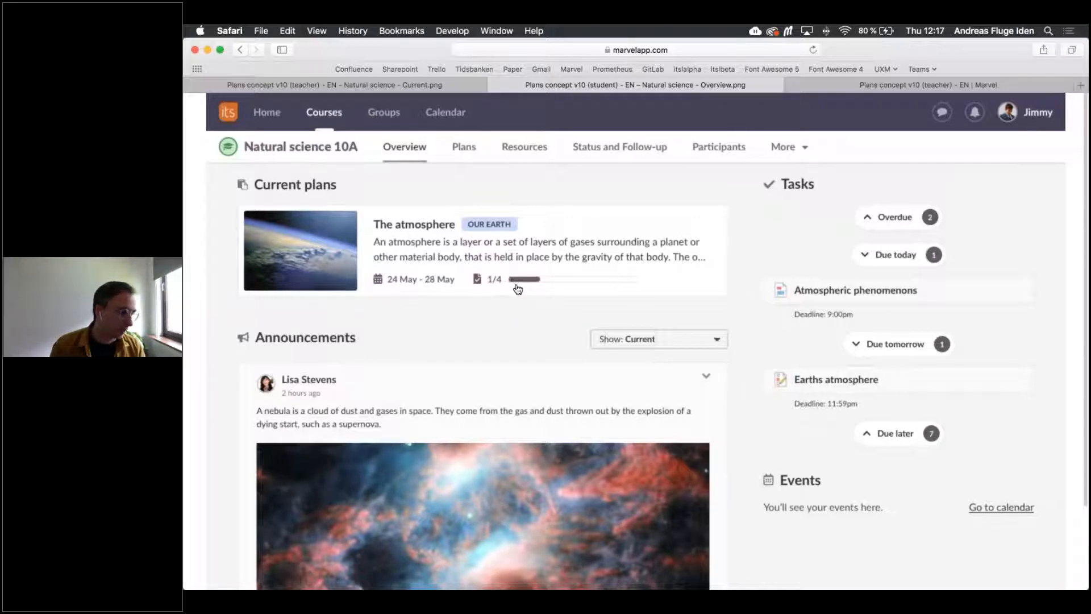
{"action": "left_click", "coordinate": [547, 293]}
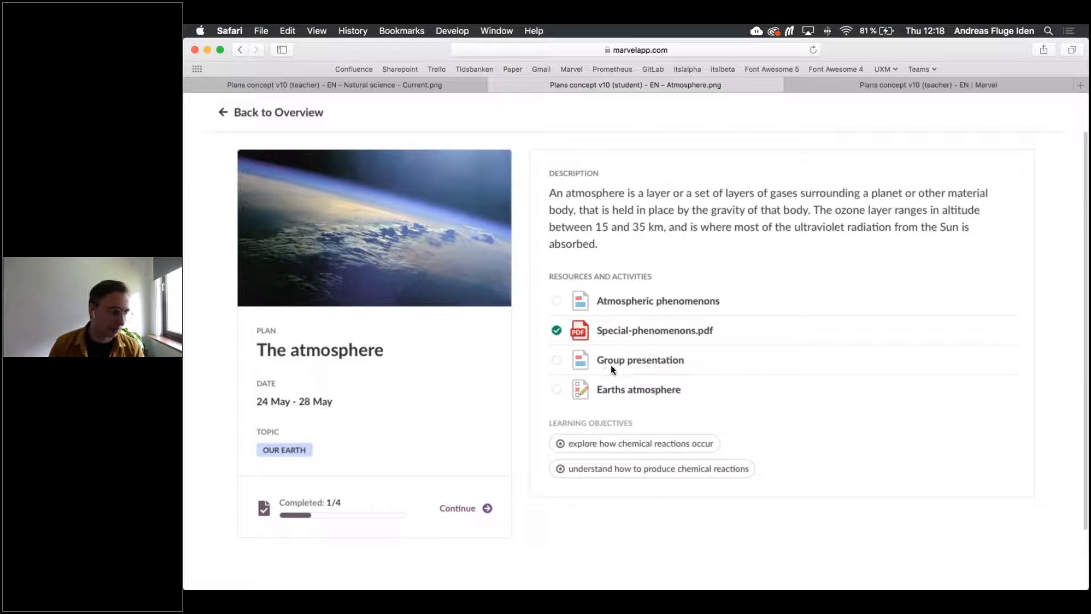
{"action": "left_click", "coordinate": [470, 511]}
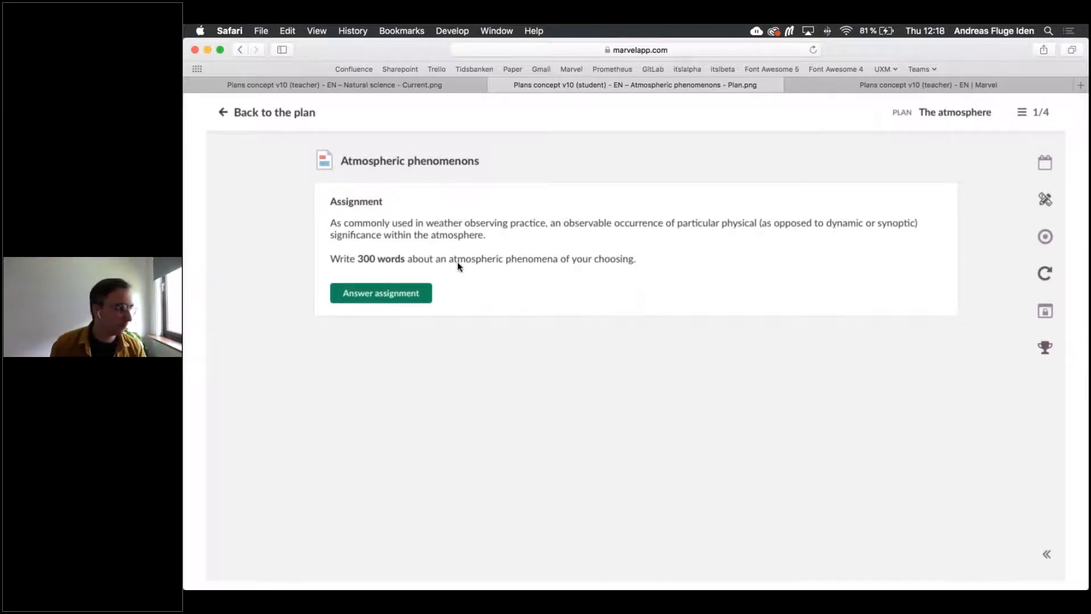
{"action": "left_click", "coordinate": [310, 124]}
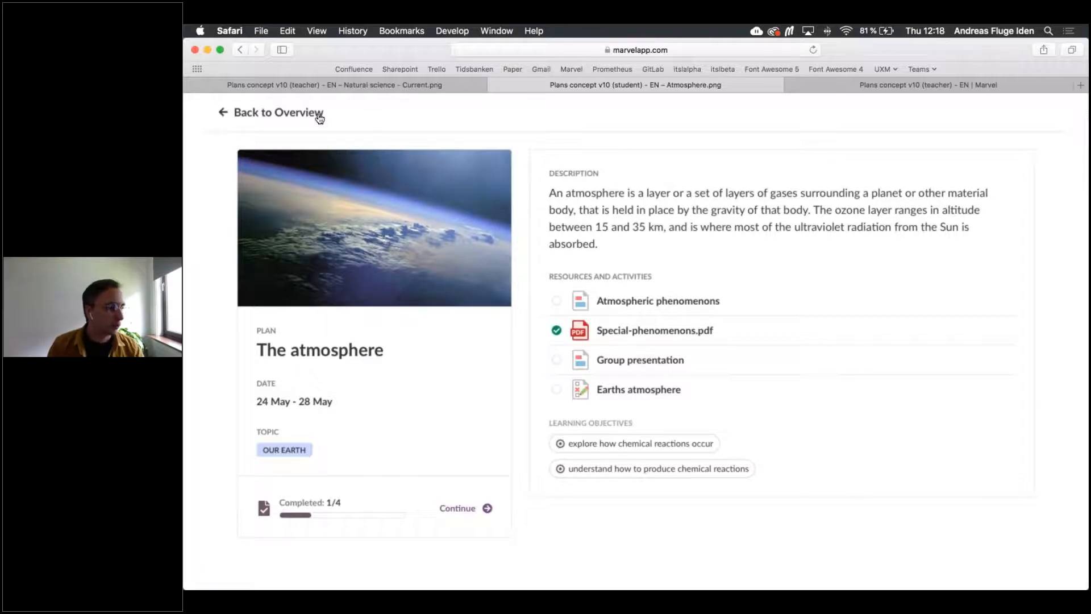
- Switch to the teacher prototype and view the plan topics of the Online course: Physics
{"action": "left_click", "coordinate": [387, 83]}
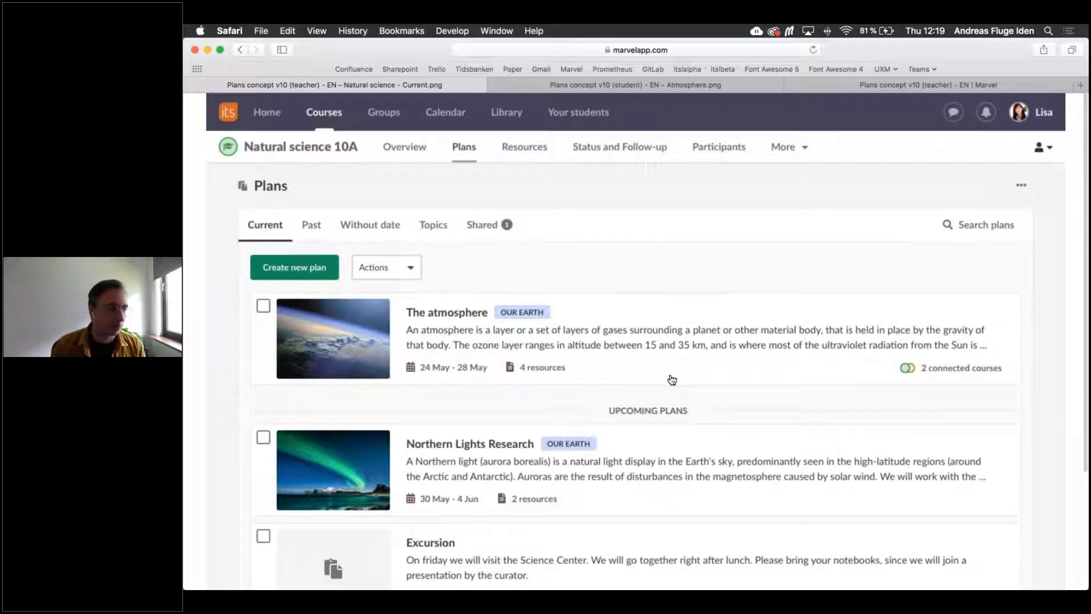
{"action": "left_click", "coordinate": [319, 118]}
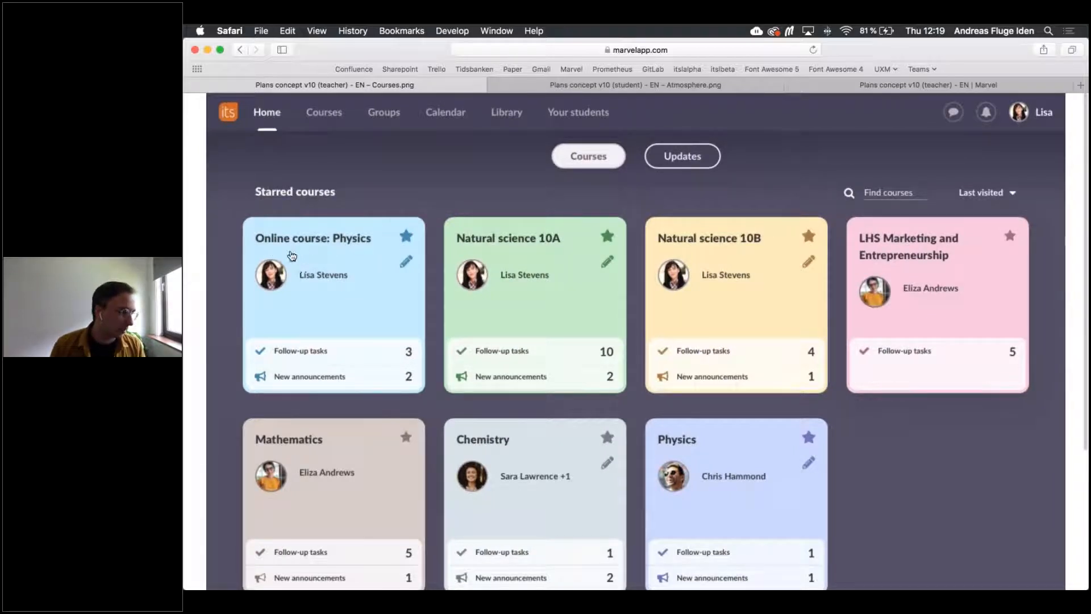
{"action": "left_click", "coordinate": [367, 271]}
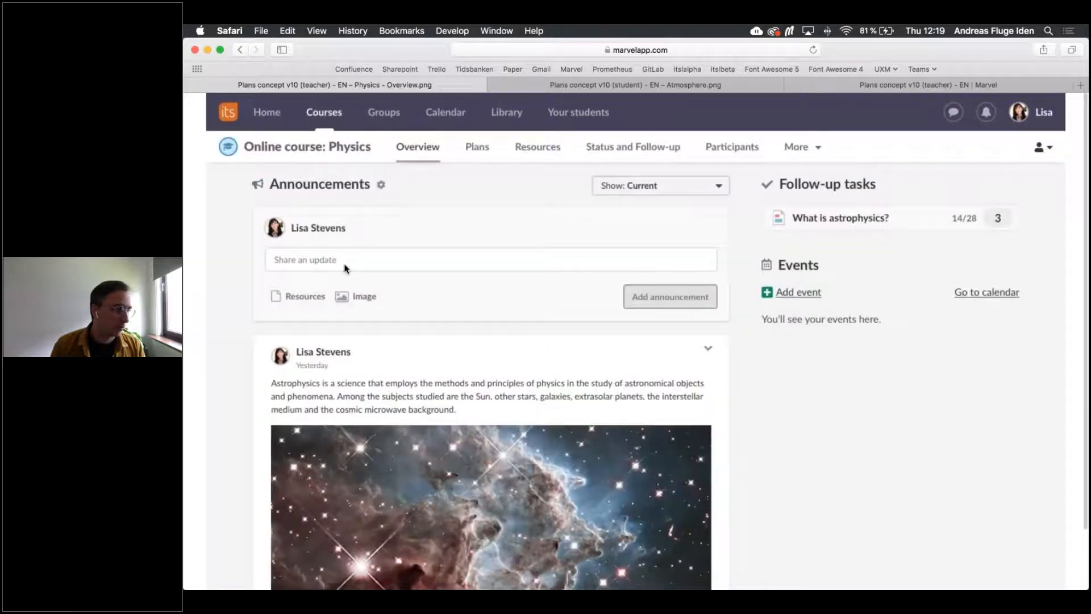
{"action": "left_click", "coordinate": [478, 148]}
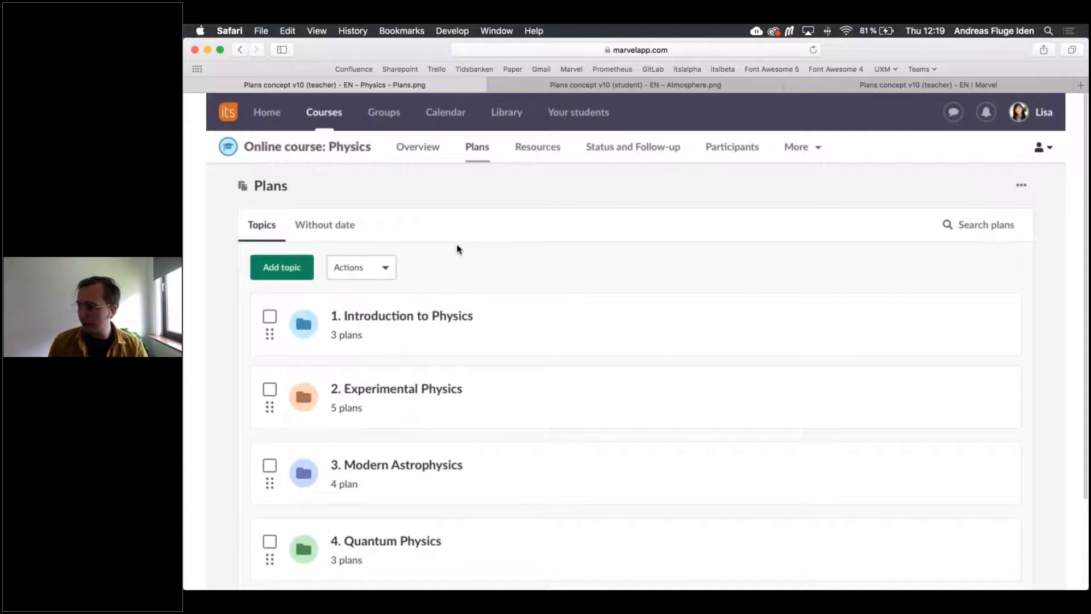
- Go back to the course overview and open the plans of Natural science 10A
{"action": "left_click", "coordinate": [320, 113]}
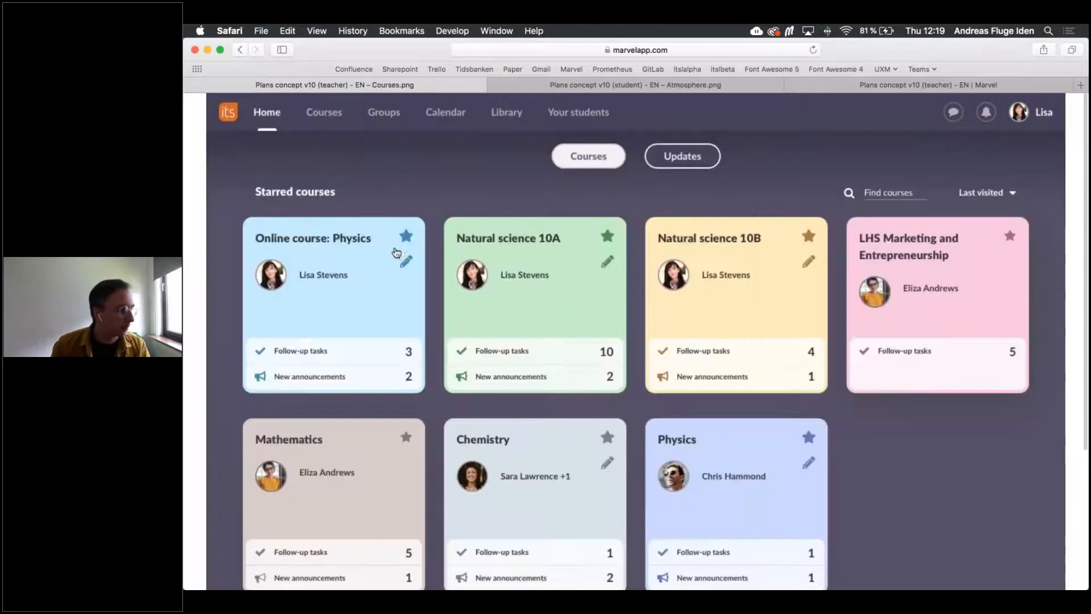
{"action": "left_click", "coordinate": [565, 282]}
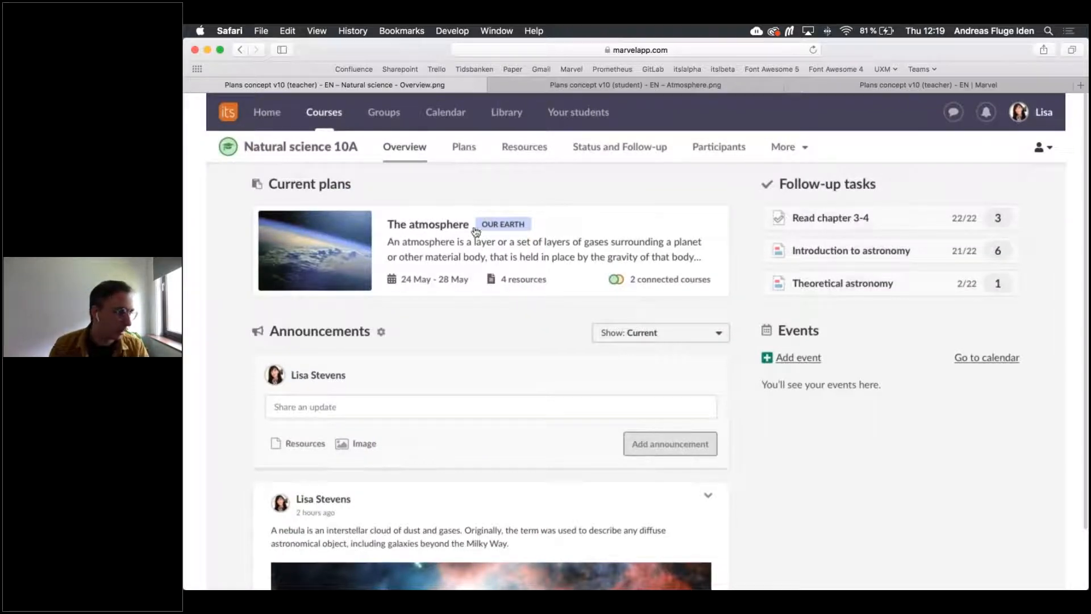
{"action": "left_click", "coordinate": [463, 149]}
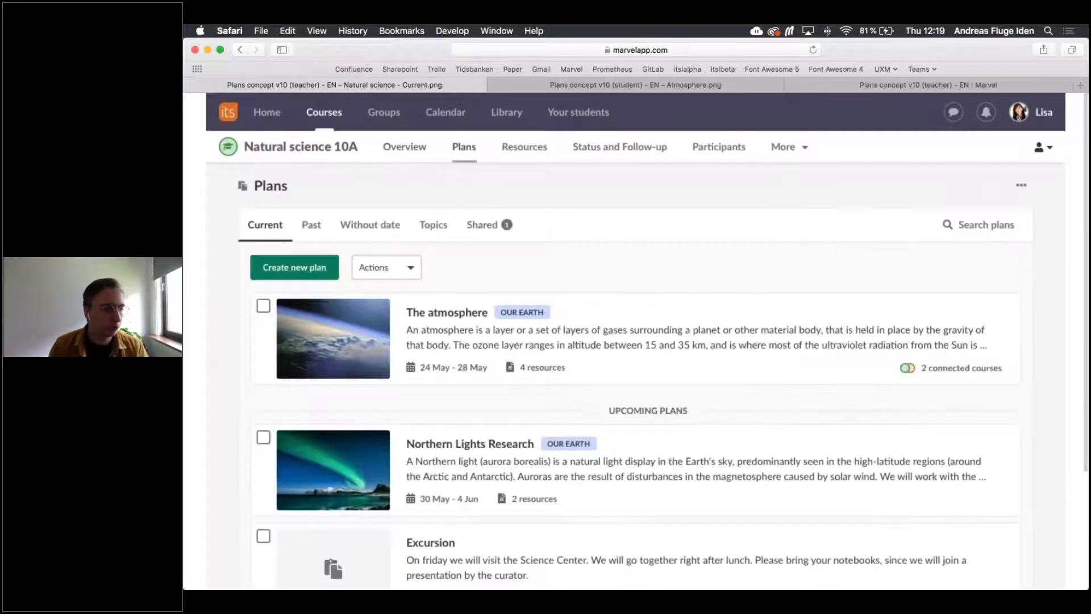
- Review the course's shared plans and accept the Climate change plan invitation from Social science
{"action": "left_click", "coordinate": [488, 229]}
{"action": "scroll", "coordinate": [546, 298], "scroll_direction": "down", "scroll_amount": 3}
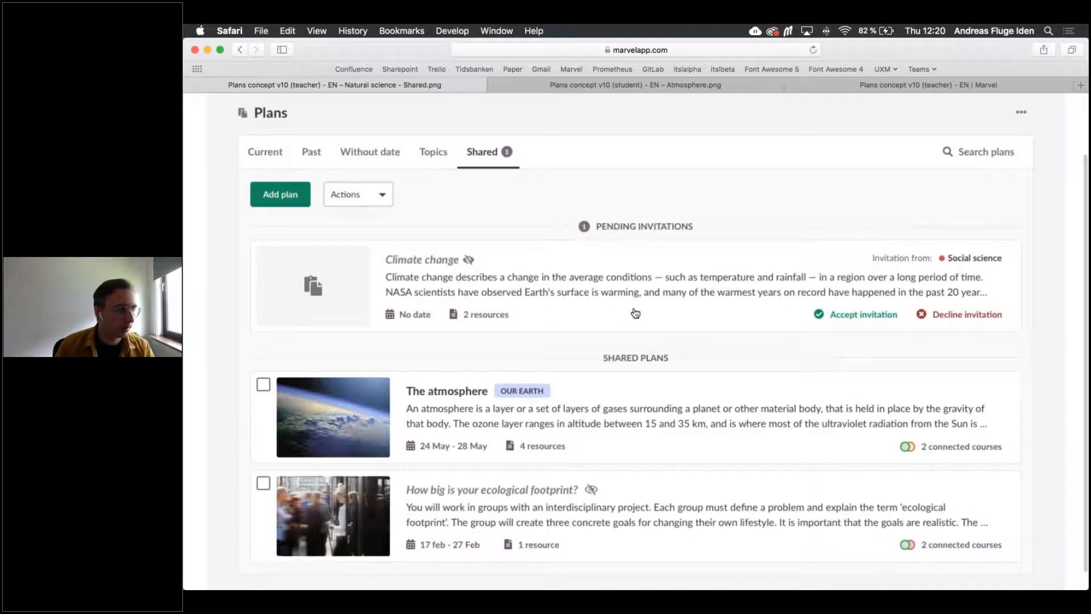
{"action": "scroll", "coordinate": [699, 354], "scroll_direction": "down", "scroll_amount": 1}
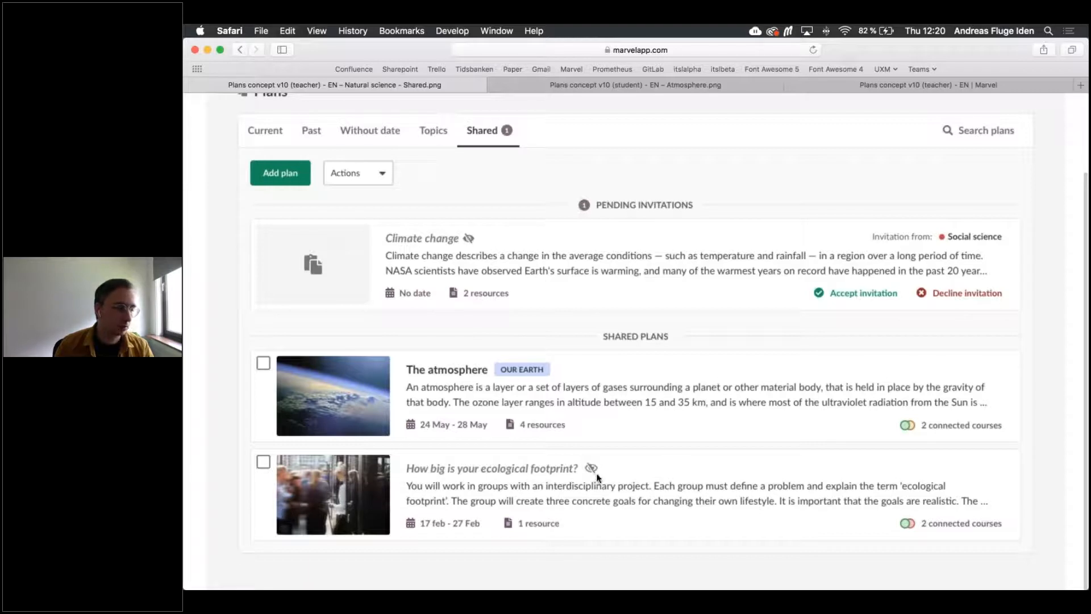
{"action": "scroll", "coordinate": [667, 456], "scroll_direction": "up", "scroll_amount": 3}
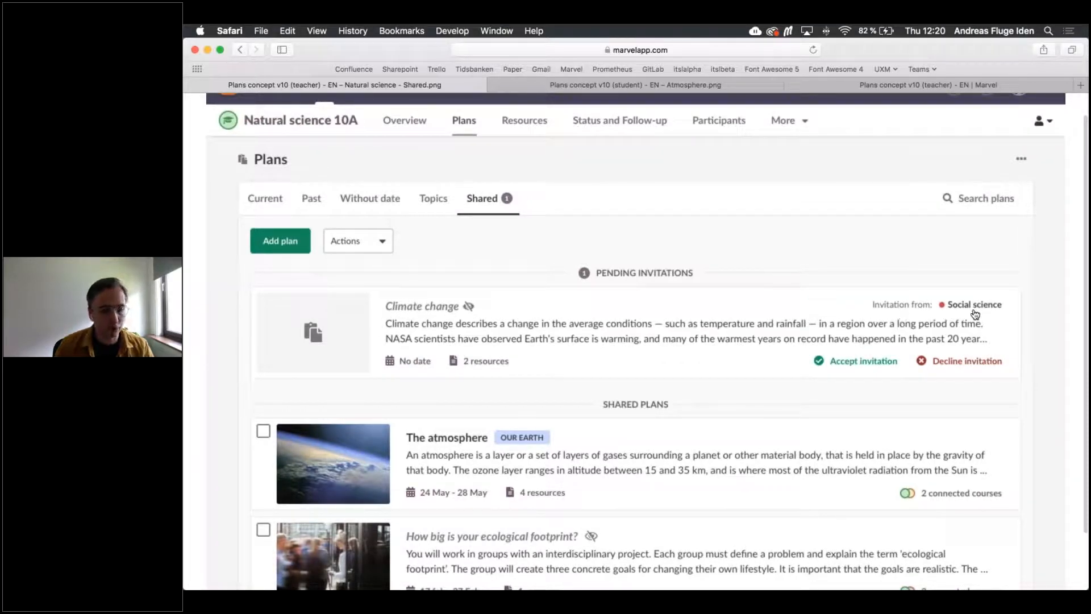
{"action": "left_click", "coordinate": [693, 323]}
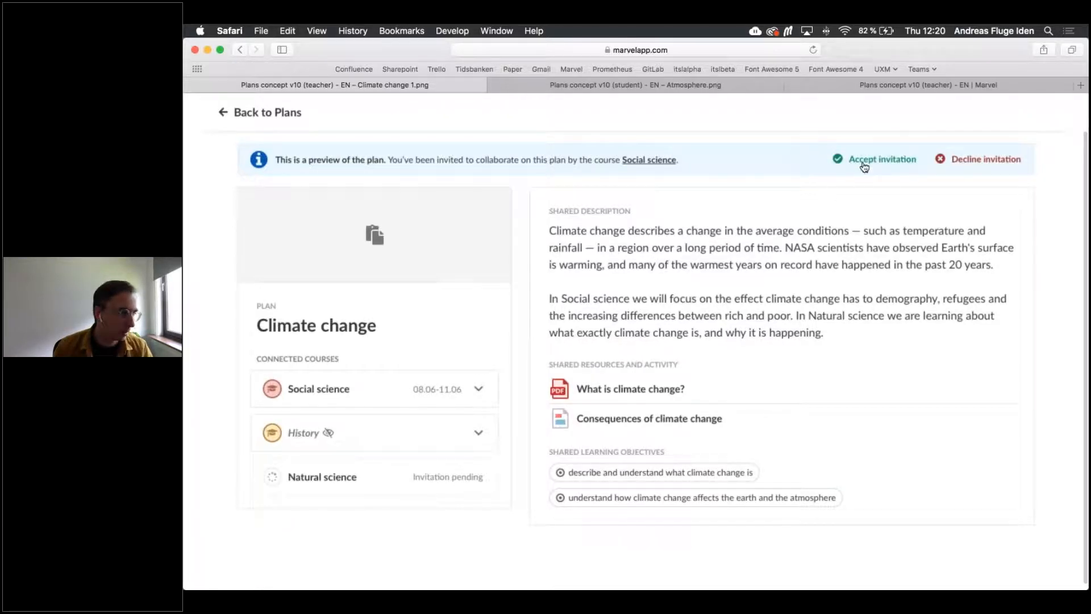
{"action": "left_click", "coordinate": [841, 162]}
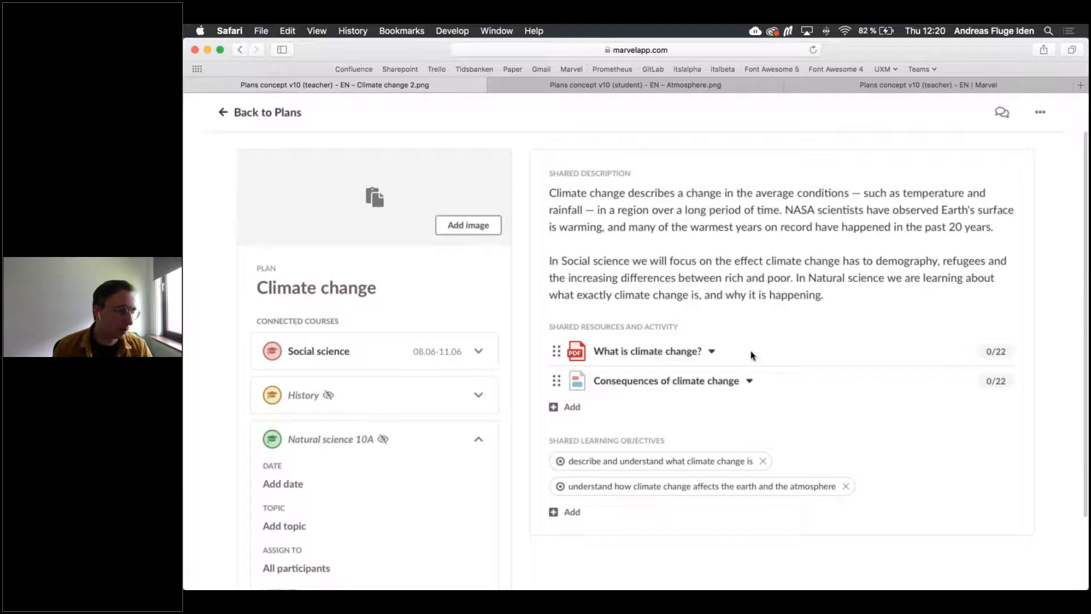
- For Natural science 10A, set the Climate change plan's date to 8 Jun - 11 Jun and its topic to Our Earth
{"action": "scroll", "coordinate": [777, 357], "scroll_direction": "down", "scroll_amount": 1}
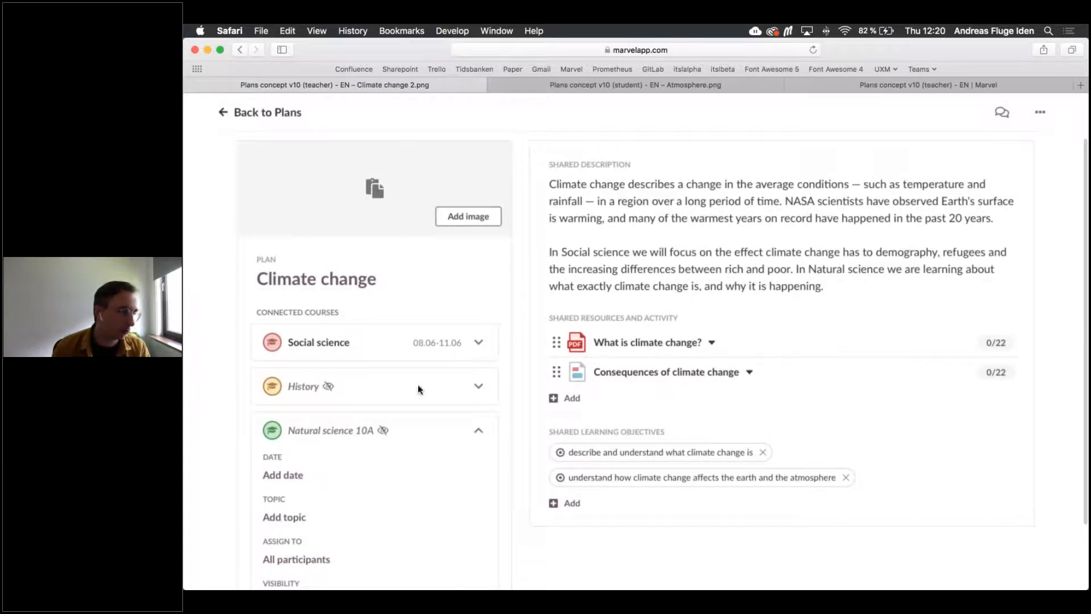
{"action": "scroll", "coordinate": [553, 373], "scroll_direction": "down", "scroll_amount": 3}
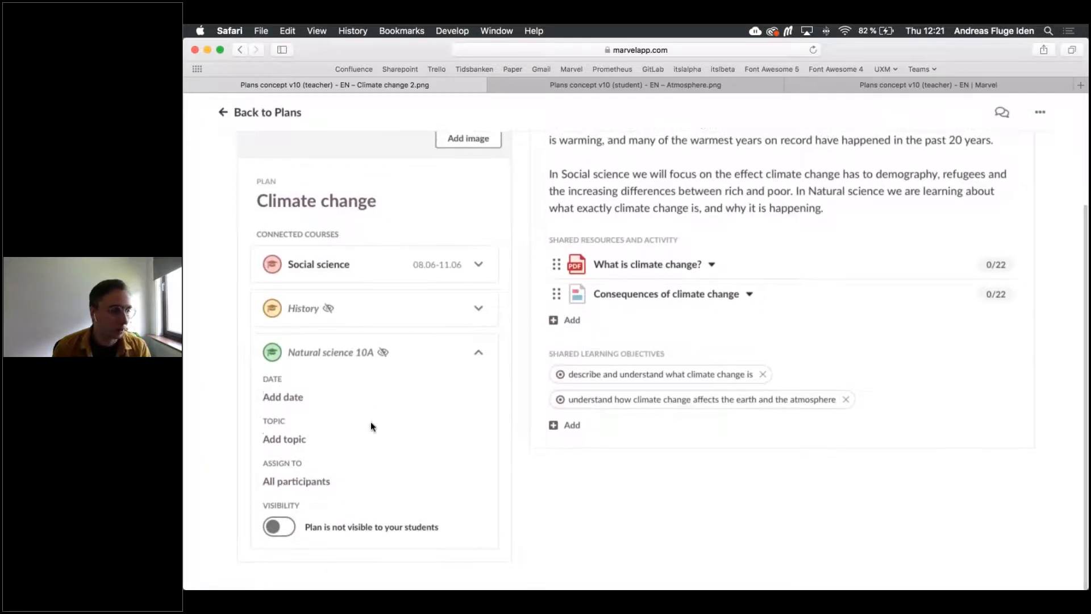
{"action": "left_click", "coordinate": [277, 401]}
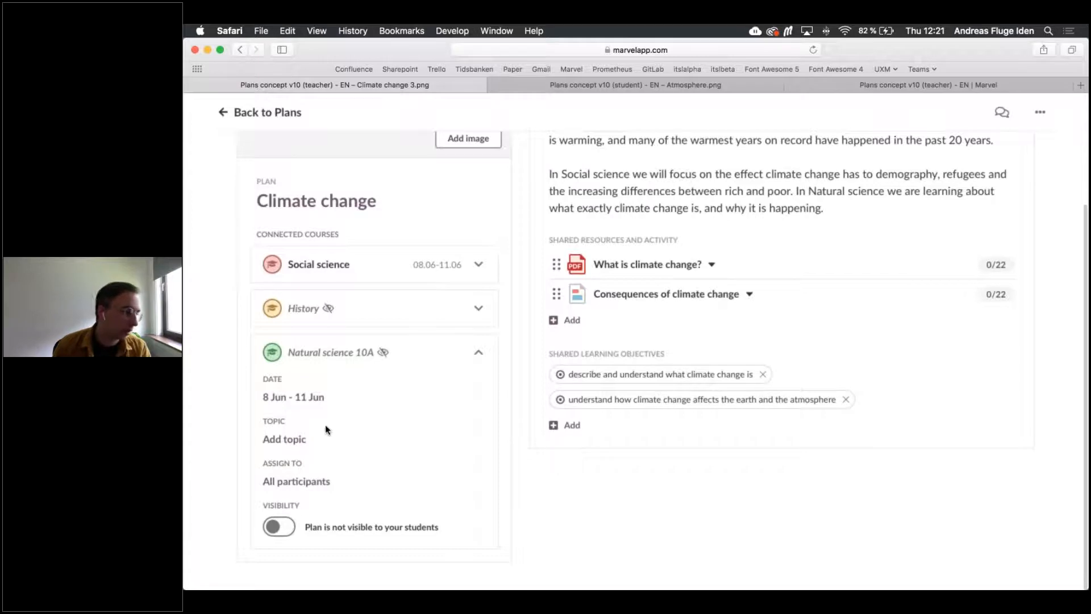
{"action": "left_click", "coordinate": [299, 439]}
{"action": "left_click", "coordinate": [479, 255]}
{"action": "left_click", "coordinate": [480, 395]}
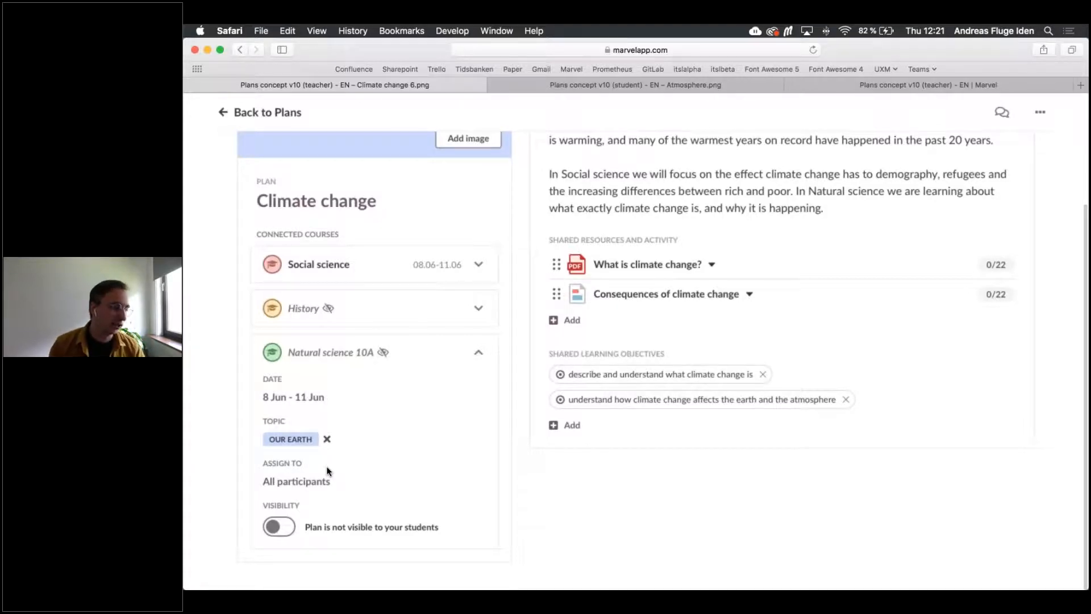
- Make the Climate change plan visible to the Natural science 10A students and return to the shared plans
{"action": "left_click", "coordinate": [279, 527]}
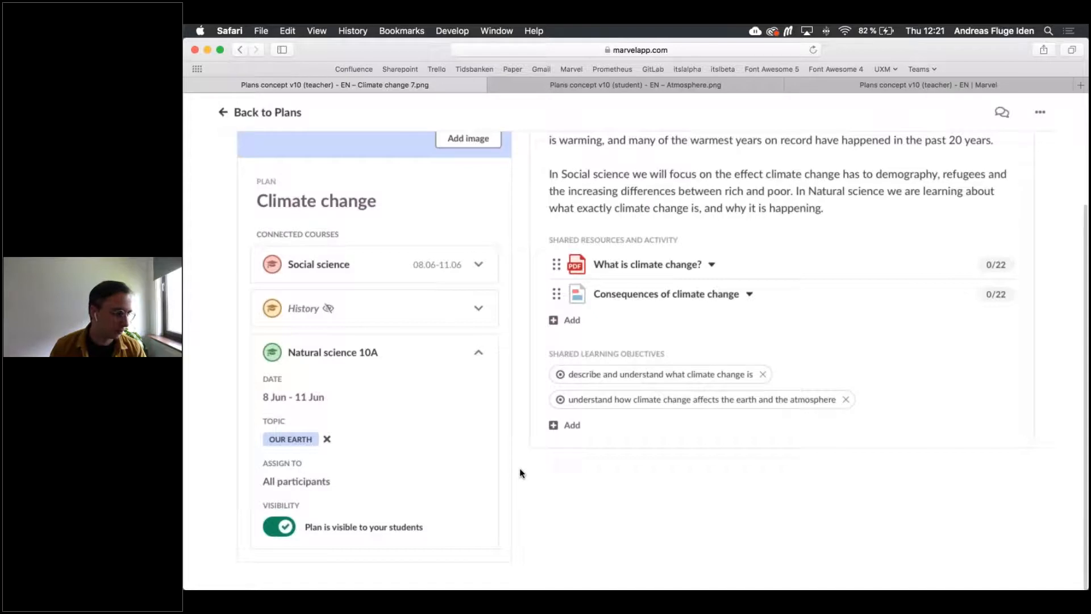
{"action": "scroll", "coordinate": [519, 469], "scroll_direction": "up", "scroll_amount": 3}
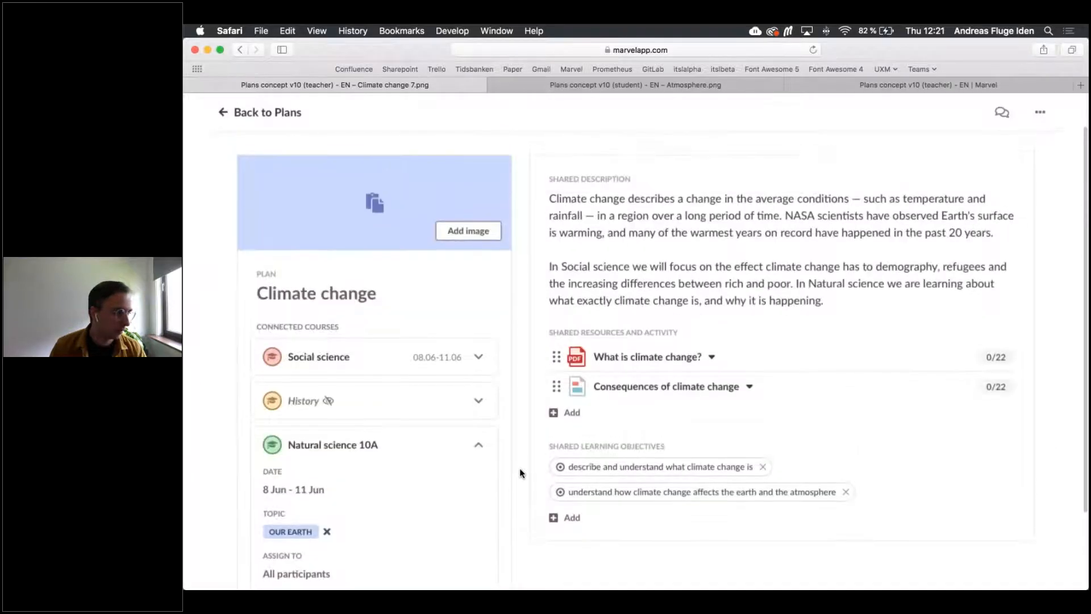
{"action": "left_click", "coordinate": [269, 117]}
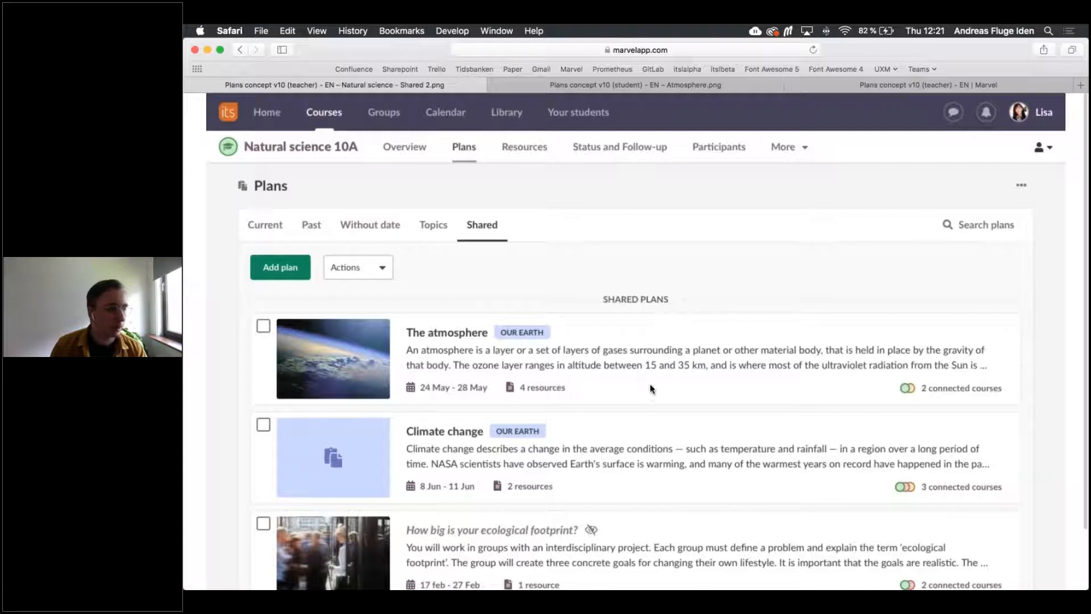
- Examine the connected courses, resources and shared teacher note of The atmosphere among the current plans, and return to the plans list
{"action": "left_click", "coordinate": [271, 232]}
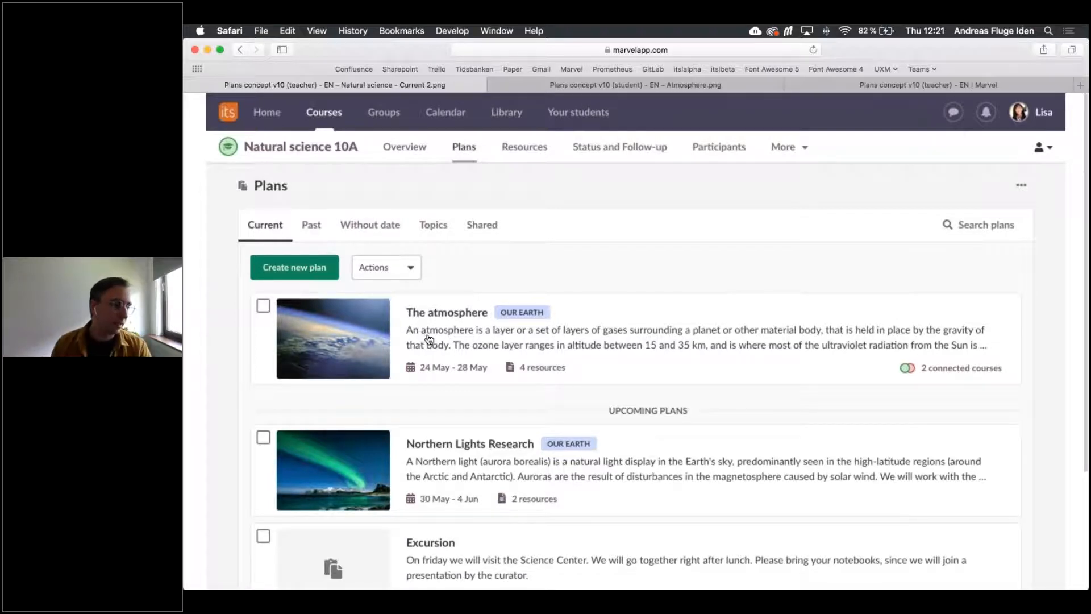
{"action": "left_click", "coordinate": [470, 346]}
{"action": "scroll", "coordinate": [514, 362], "scroll_direction": "down", "scroll_amount": 5}
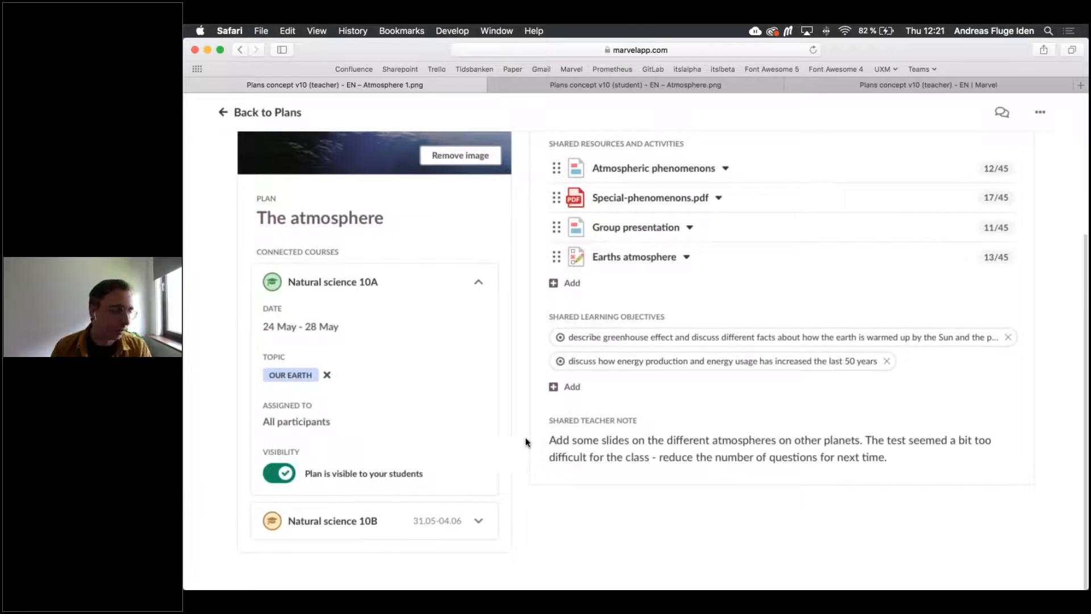
{"action": "scroll", "coordinate": [526, 439], "scroll_direction": "up", "scroll_amount": 2}
{"action": "scroll", "coordinate": [525, 442], "scroll_direction": "up", "scroll_amount": 2}
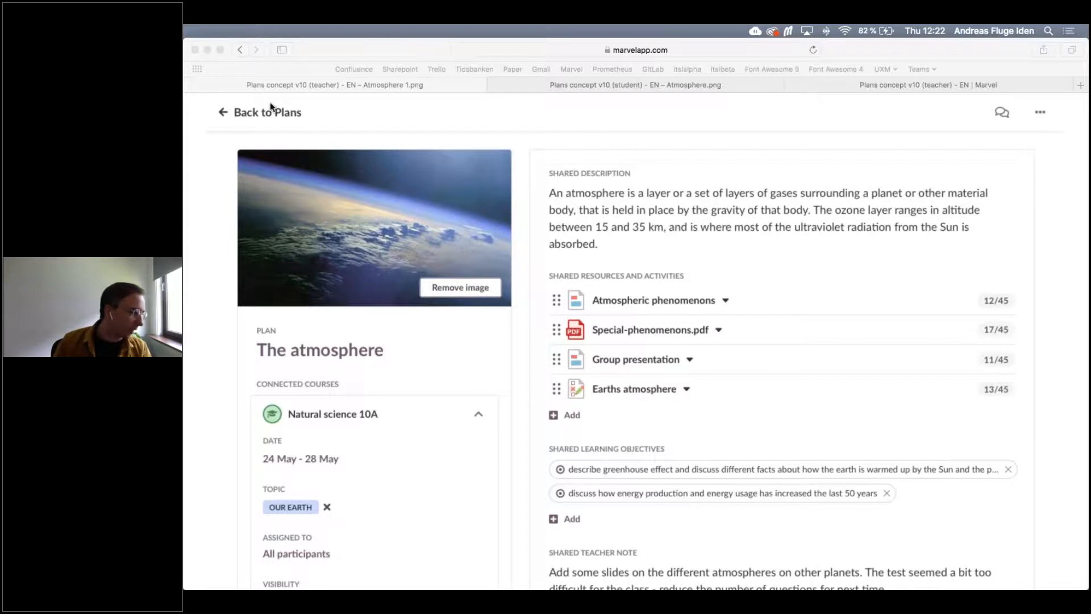
{"action": "left_click", "coordinate": [264, 115]}
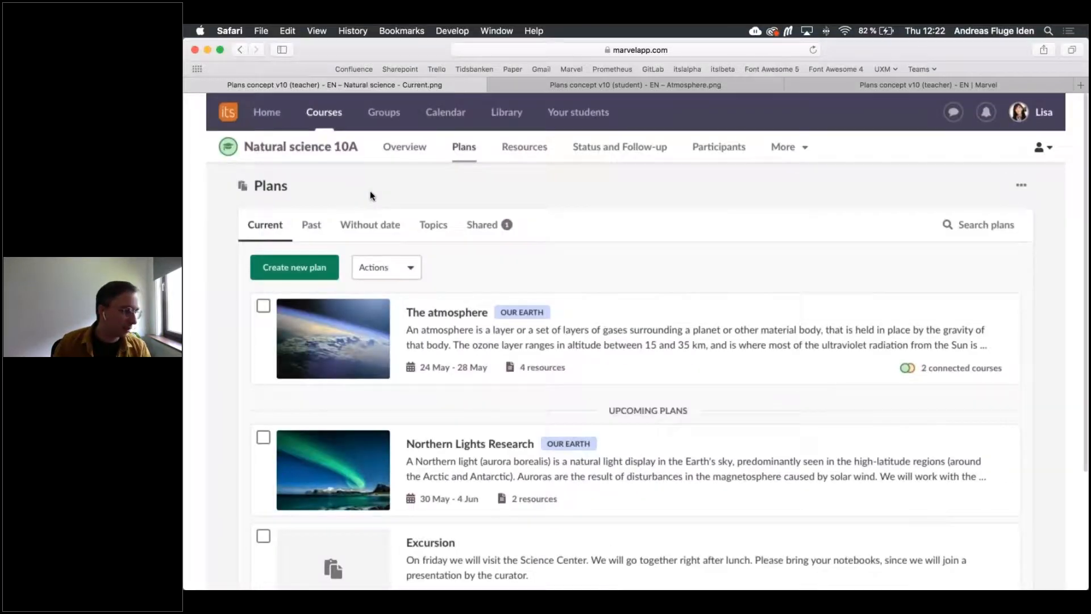
- Open the plans of Online course: Physics from the home page and review its list of topics
{"action": "left_click", "coordinate": [329, 121]}
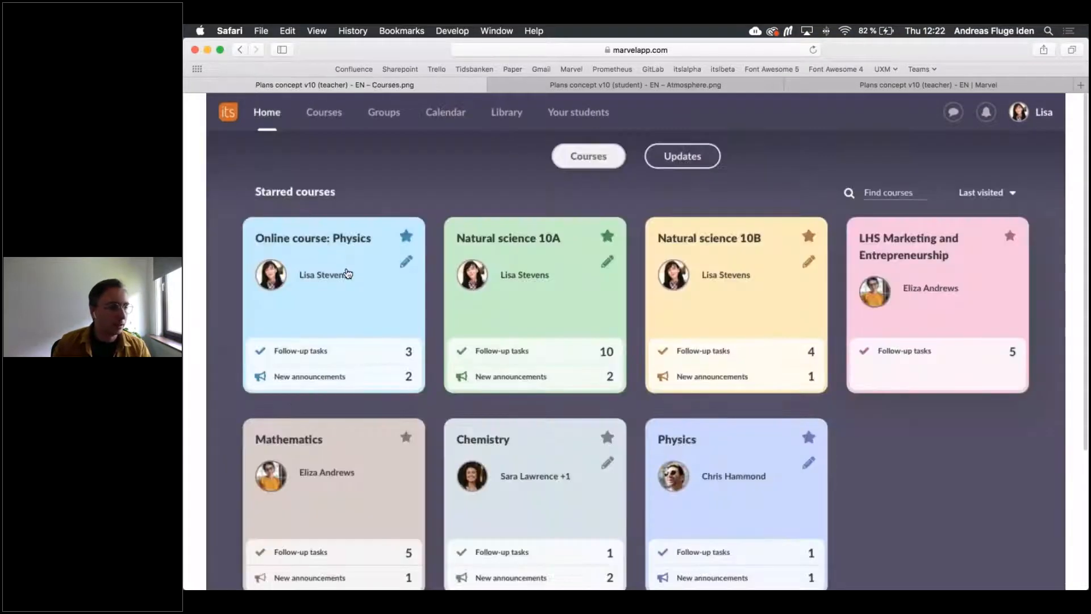
{"action": "left_click", "coordinate": [369, 244]}
{"action": "left_click", "coordinate": [479, 148]}
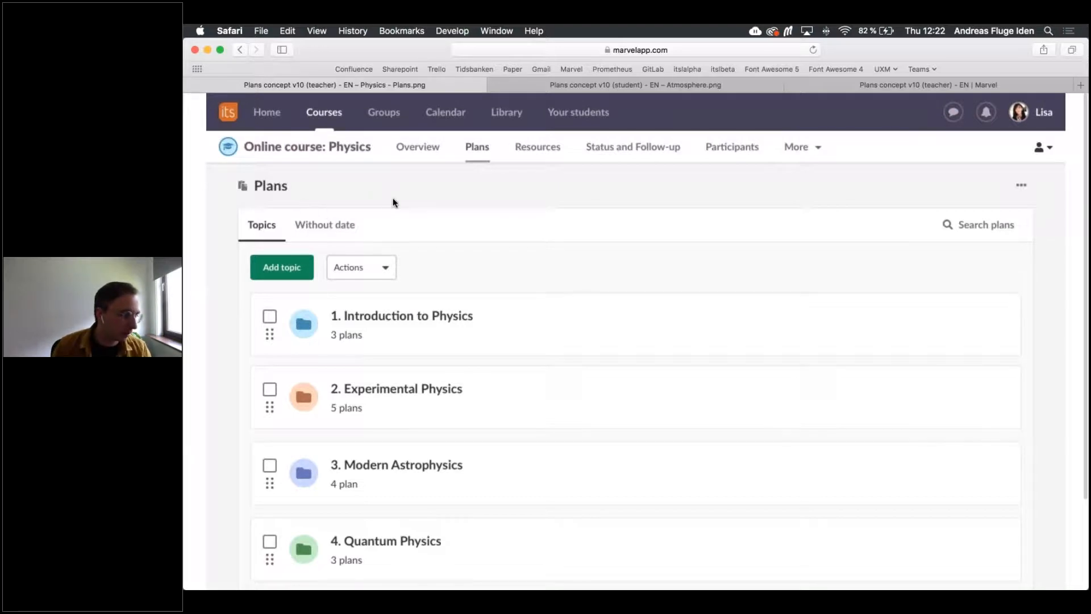
{"action": "scroll", "coordinate": [464, 238], "scroll_direction": "down", "scroll_amount": 1}
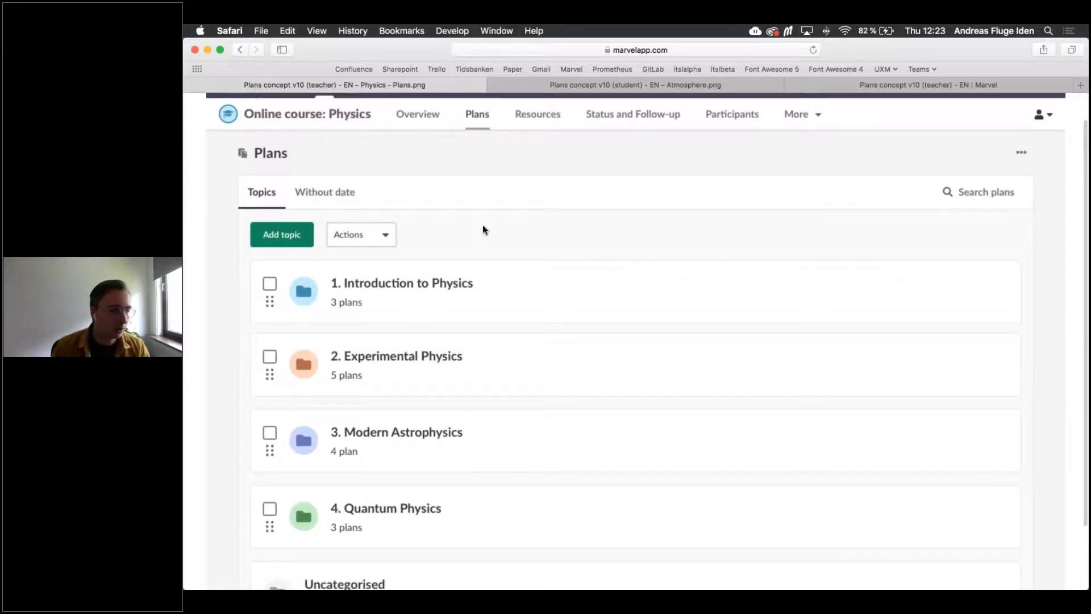
{"action": "scroll", "coordinate": [483, 229], "scroll_direction": "up", "scroll_amount": 2}
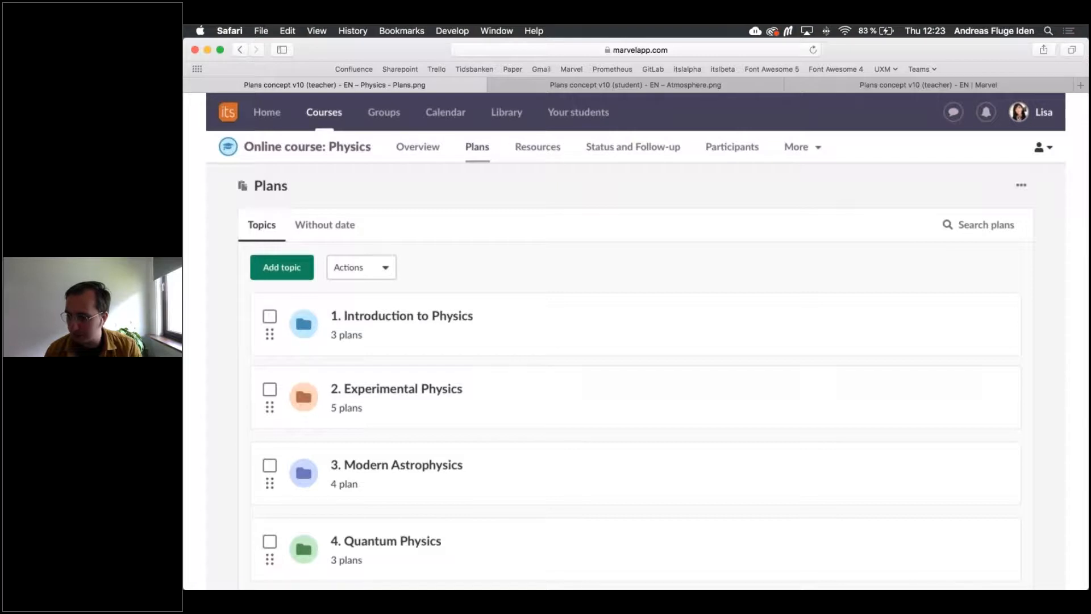
{"action": "key", "text": "super+Tab"}
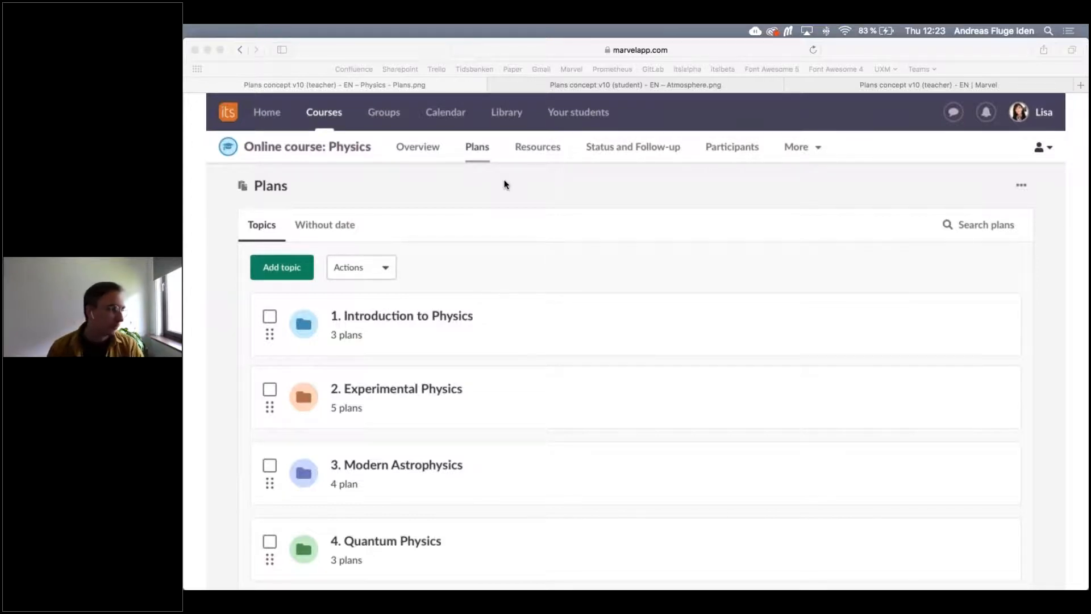
- Return to the starred courses, open the Natural science 10A overview, and switch to the presentation's Summary slide
{"action": "left_click", "coordinate": [284, 113]}
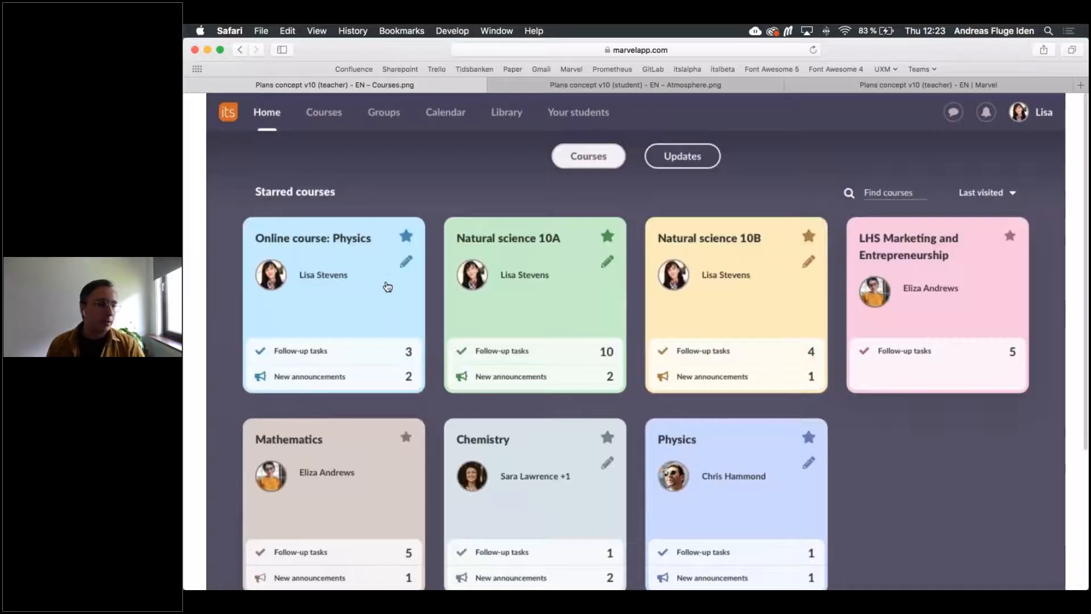
{"action": "left_click", "coordinate": [493, 308]}
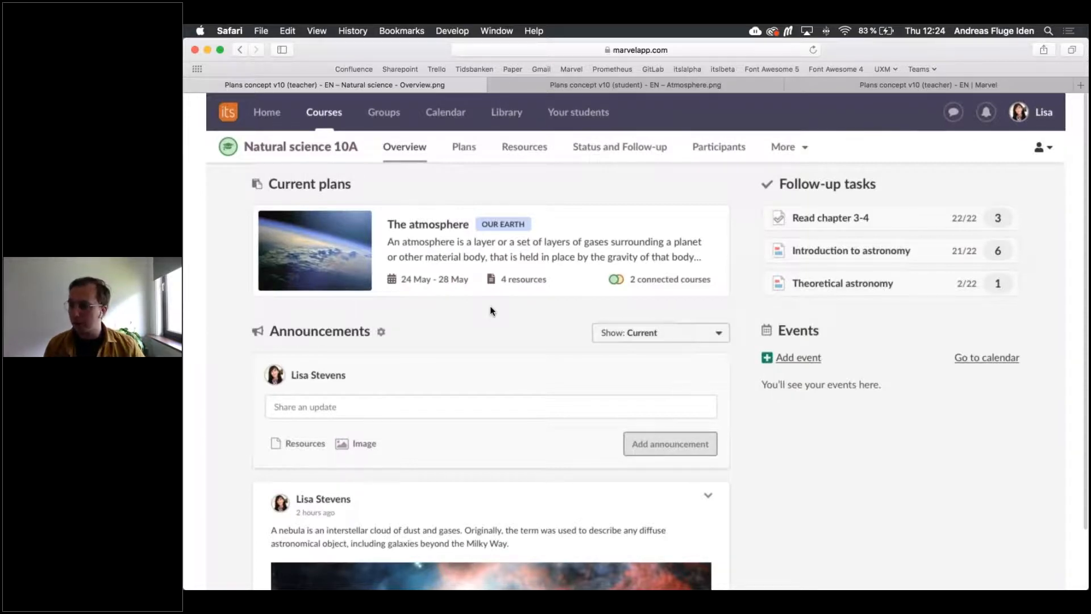
{"action": "key", "text": "ctrl+Right"}
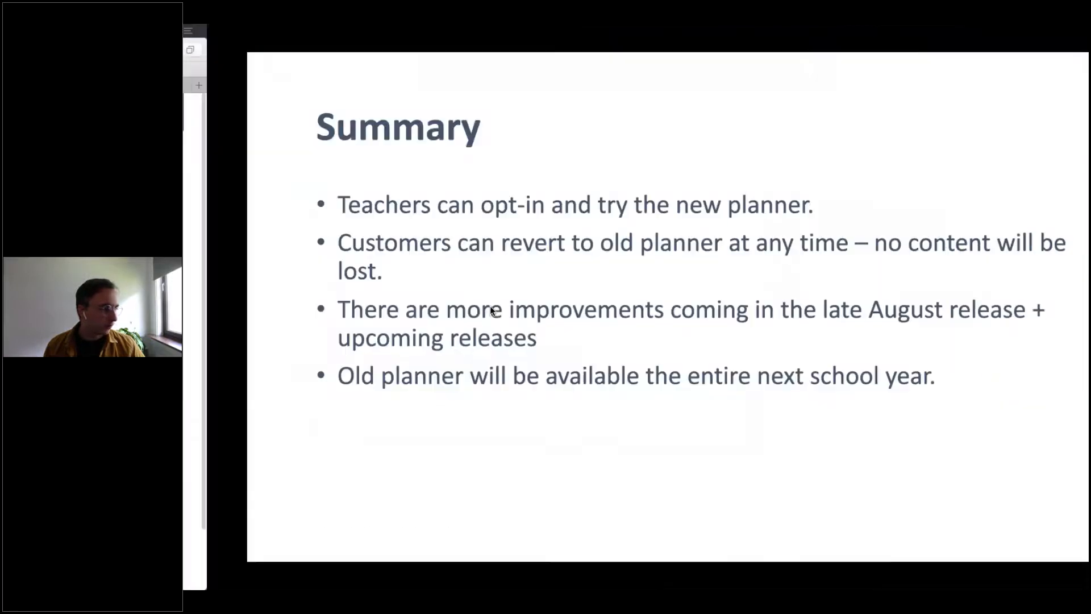